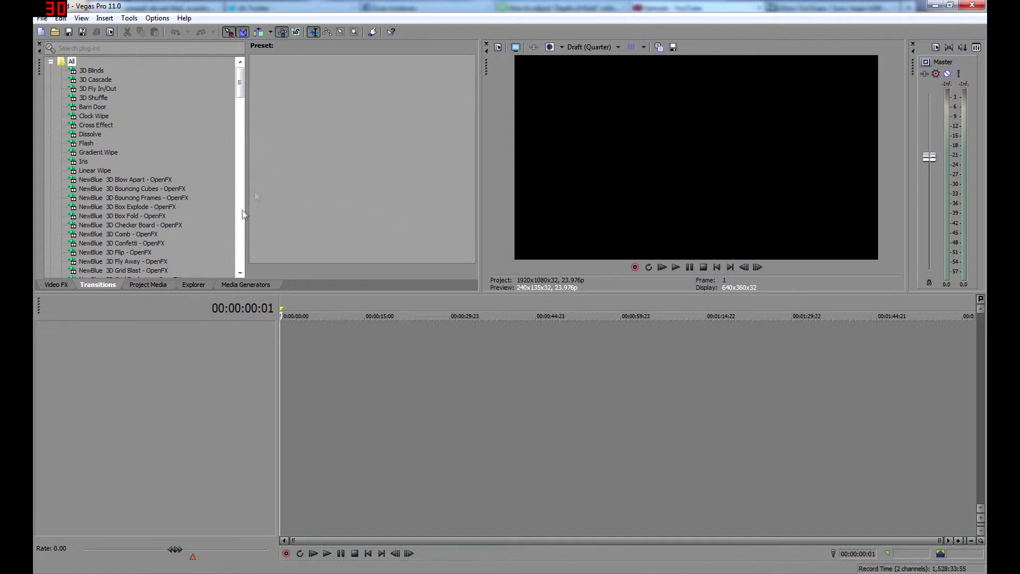
Step: Open the View menu to list the workspace windows such as Trimmer, Explorer and Transitions
left_click(81, 18)
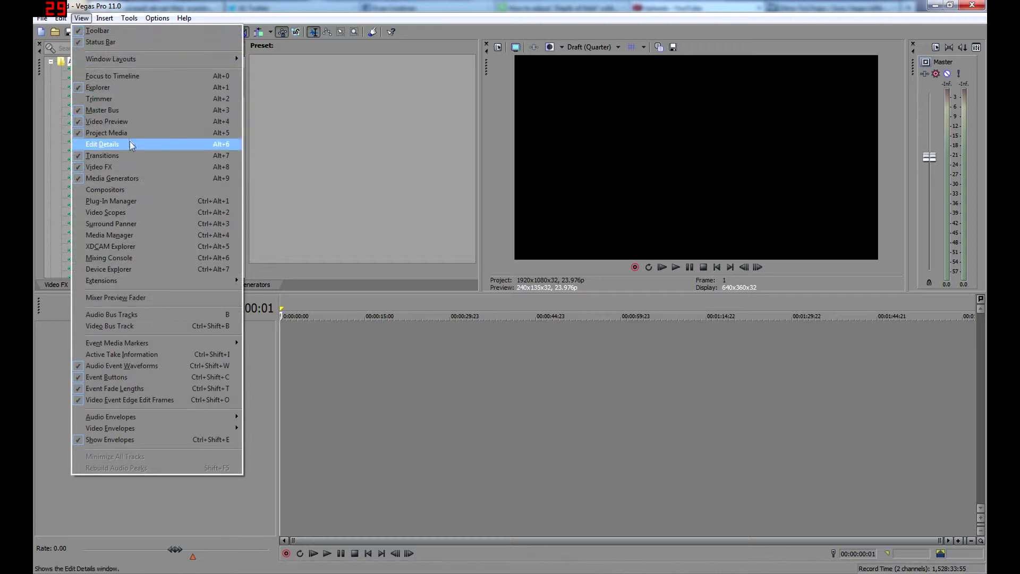
Step: Show the Trimmer window, resize its panes, then close it
left_click(108, 100)
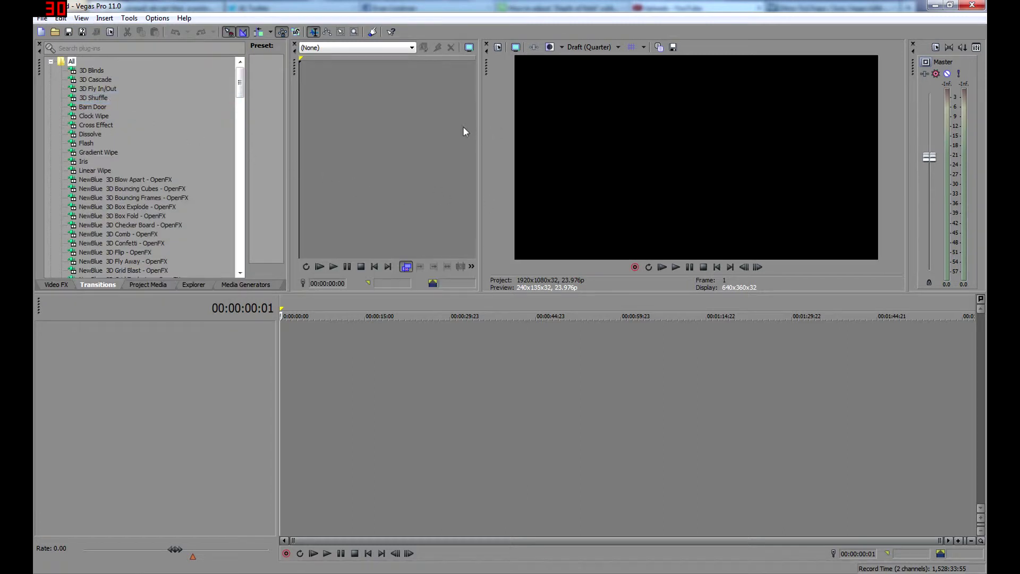
left_click_drag(484, 136, 669, 147)
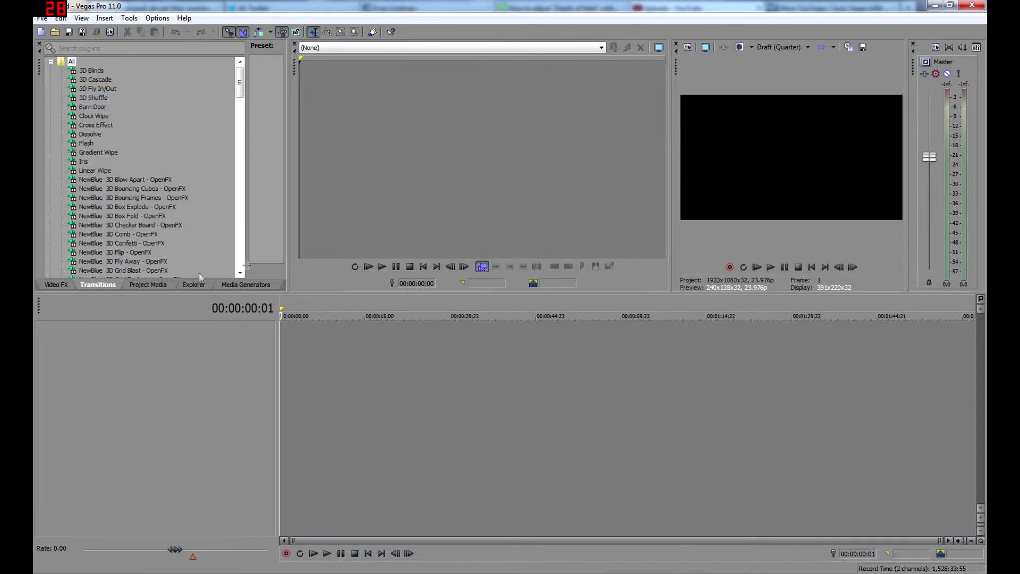
left_click_drag(290, 234, 459, 232)
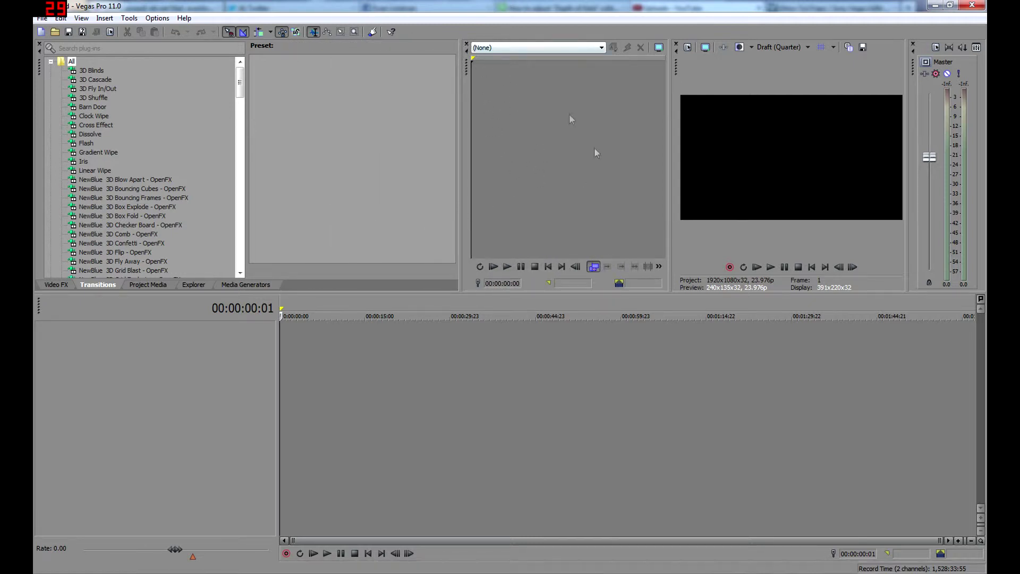
left_click(466, 44)
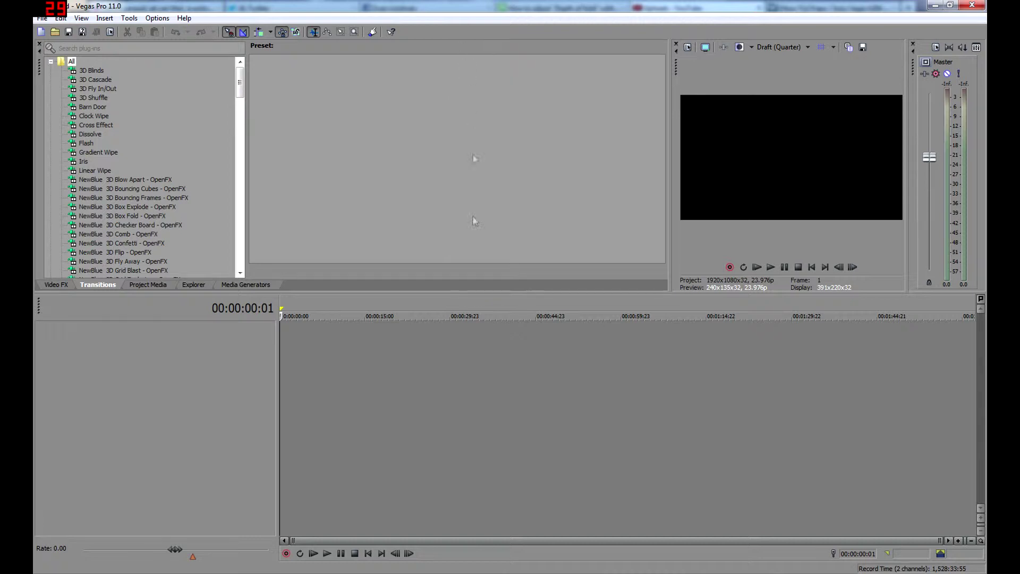
Step: Cycle the docked panel through Video FX, Transitions, Project Media and Explorer, ending on Media Generators
left_click(64, 287)
left_click(101, 286)
left_click(147, 286)
left_click(198, 286)
left_click(250, 288)
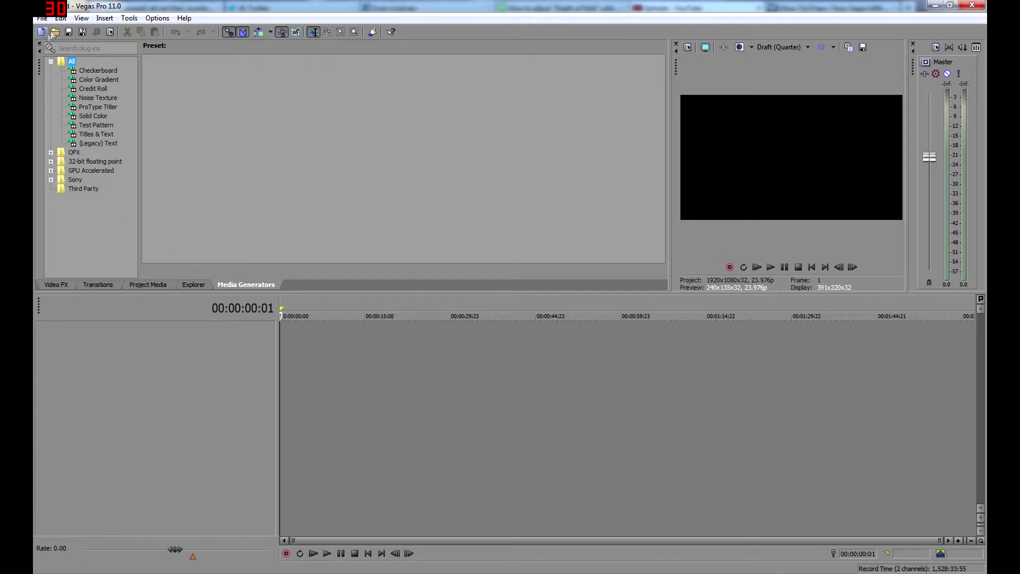
Step: Import the clips 00000.MTS and 00001.MTS into the project media
left_click(42, 18)
mouse_move(186, 127)
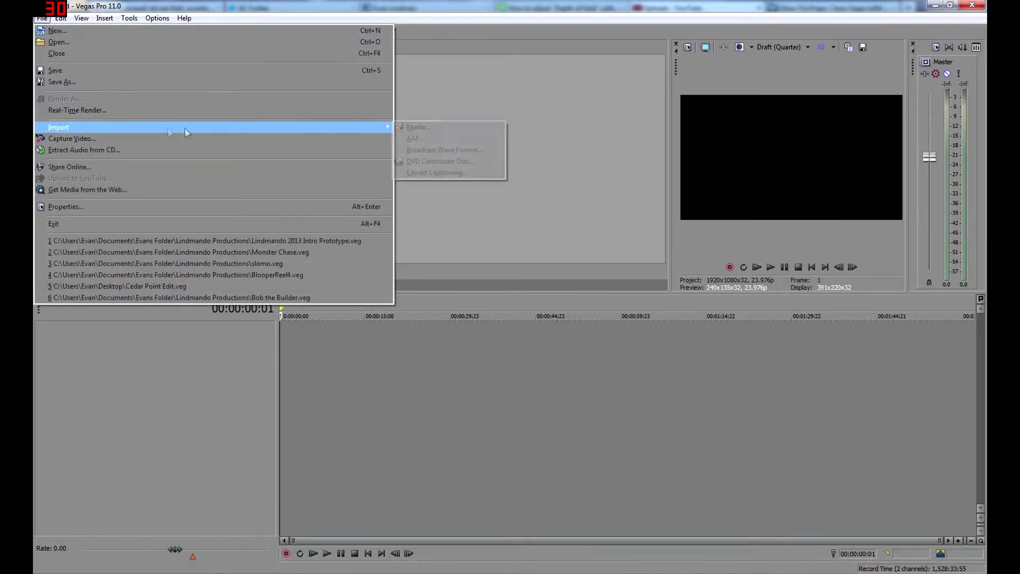
left_click(421, 124)
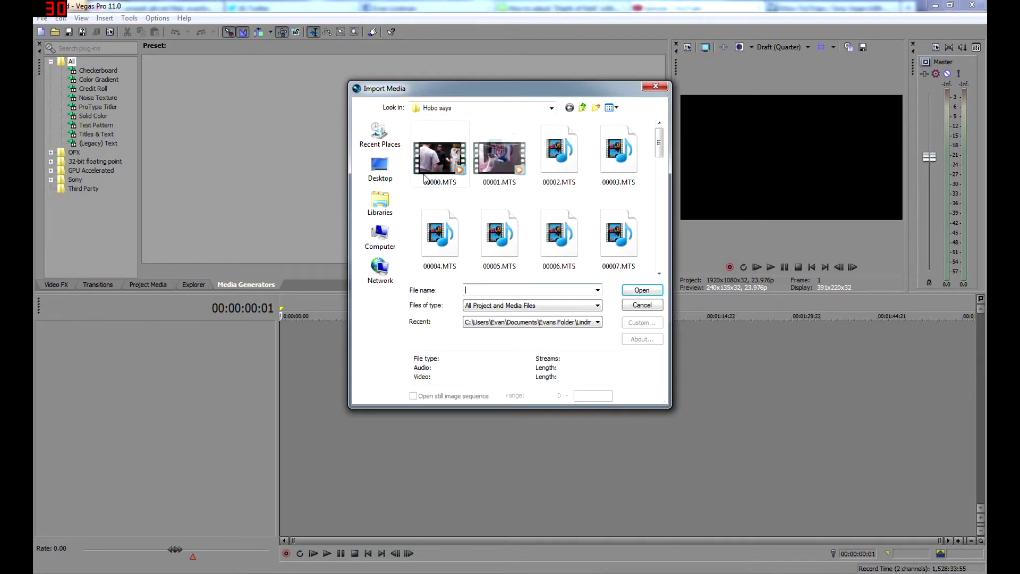
left_click(440, 157)
left_click(503, 166, "ctrl")
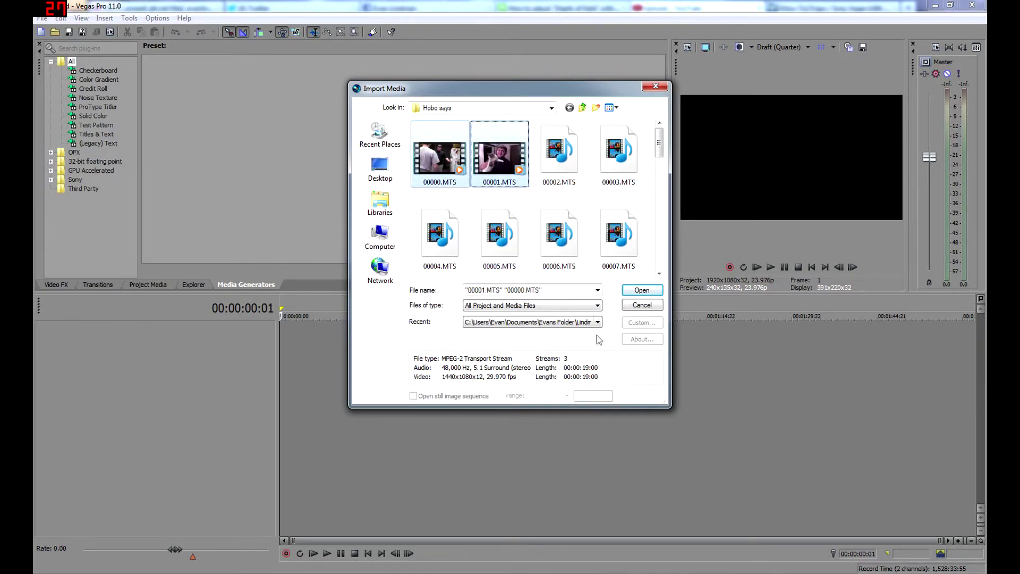
left_click(642, 290)
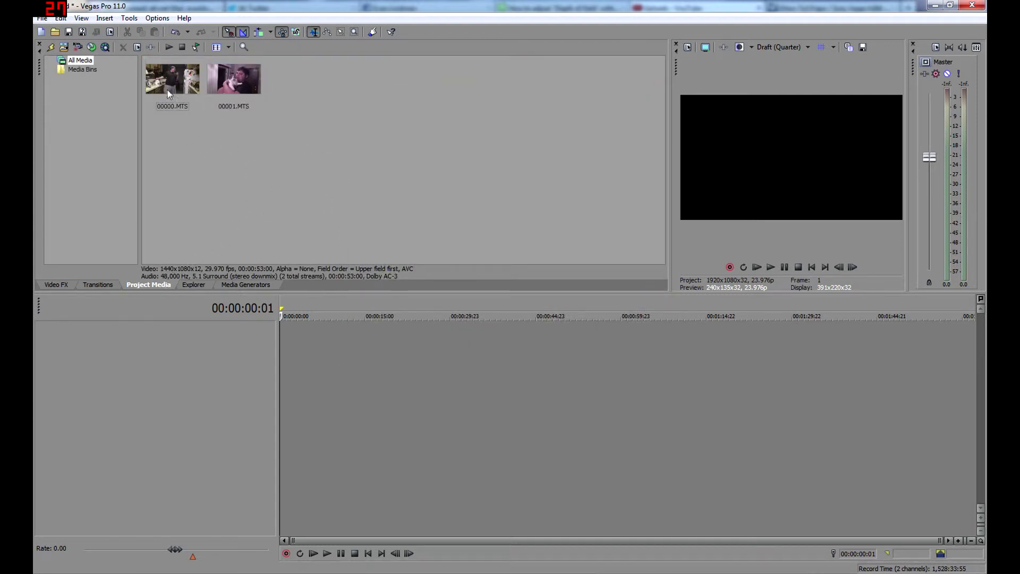
Step: Enlarge the preview and drag 00000.MTS onto the timeline as video and audio tracks
left_click(171, 75)
left_click_drag(674, 158, 604, 158)
left_click_drag(153, 99, 276, 342)
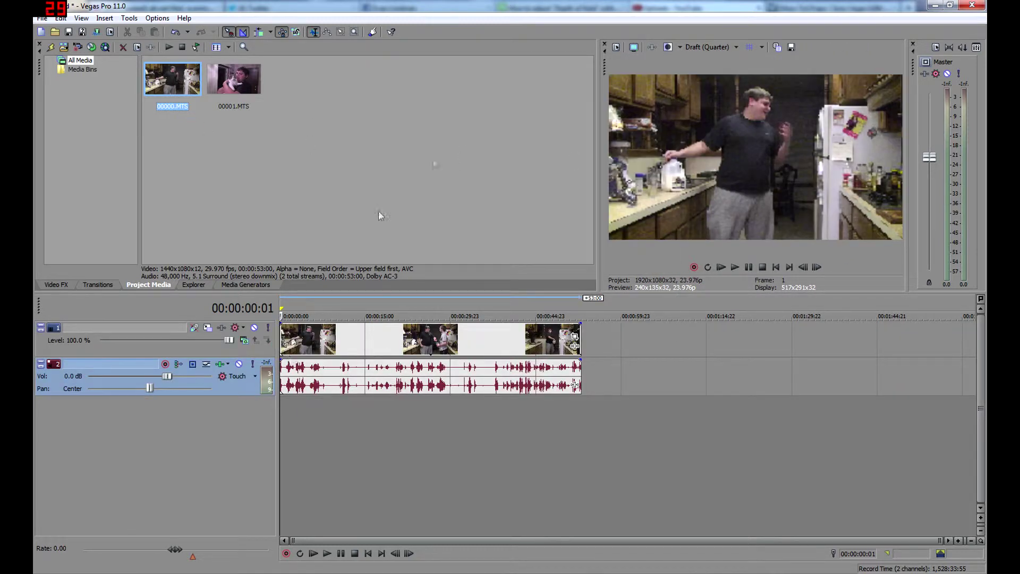
Step: Set preview quality to Best (Full), play the project and zoom the timeline in
left_click(718, 49)
mouse_move(712, 94)
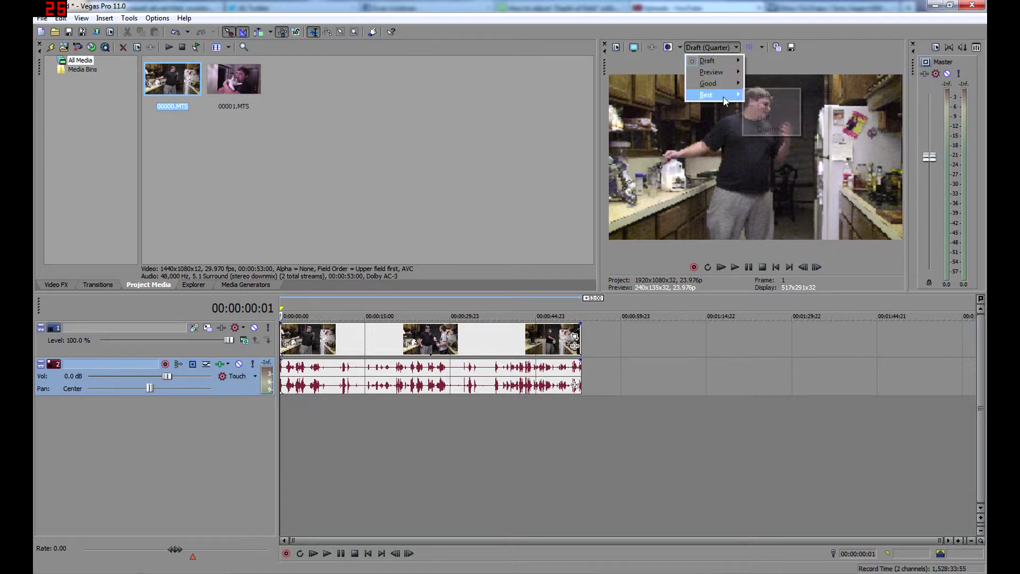
left_click(775, 107)
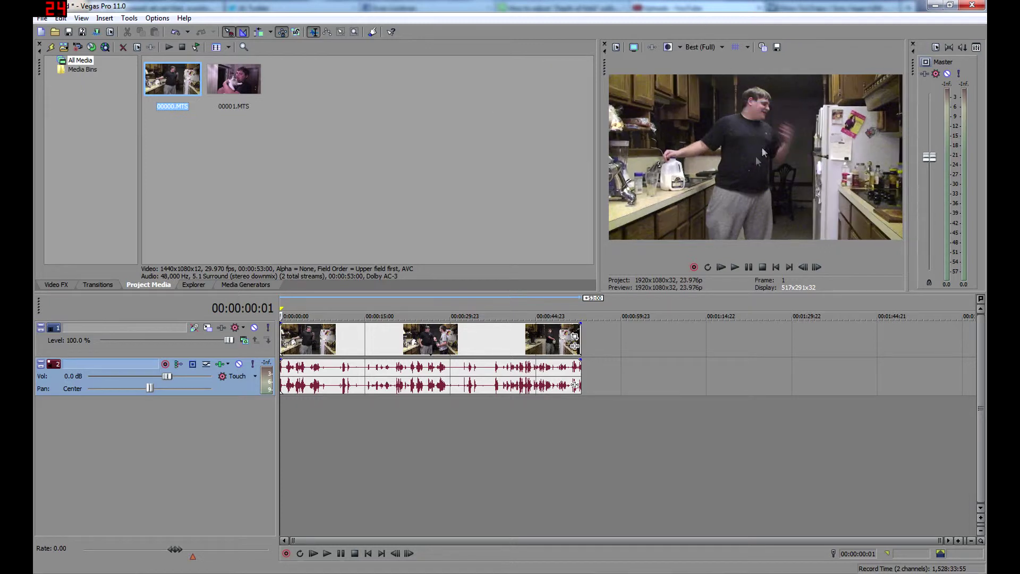
left_click(748, 268)
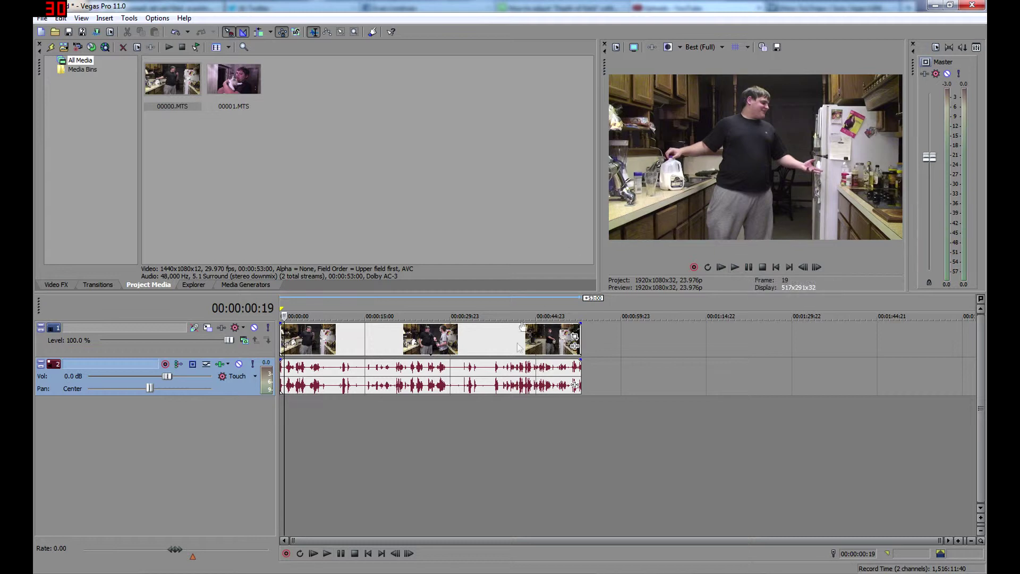
key("Up")
Step: Switch the preview quality to Draft (Auto)
left_click(710, 49)
mouse_move(716, 62)
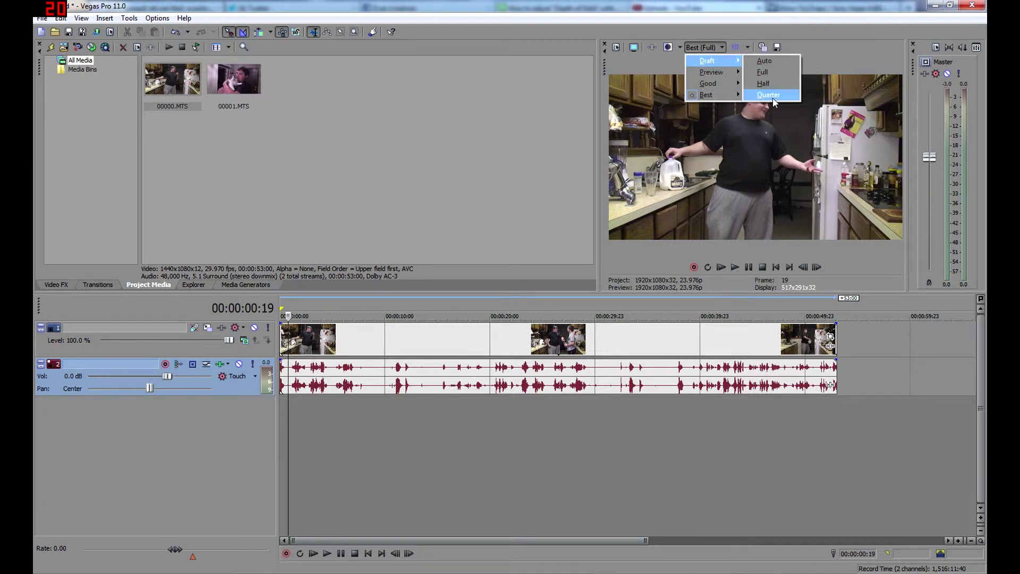
left_click(764, 59)
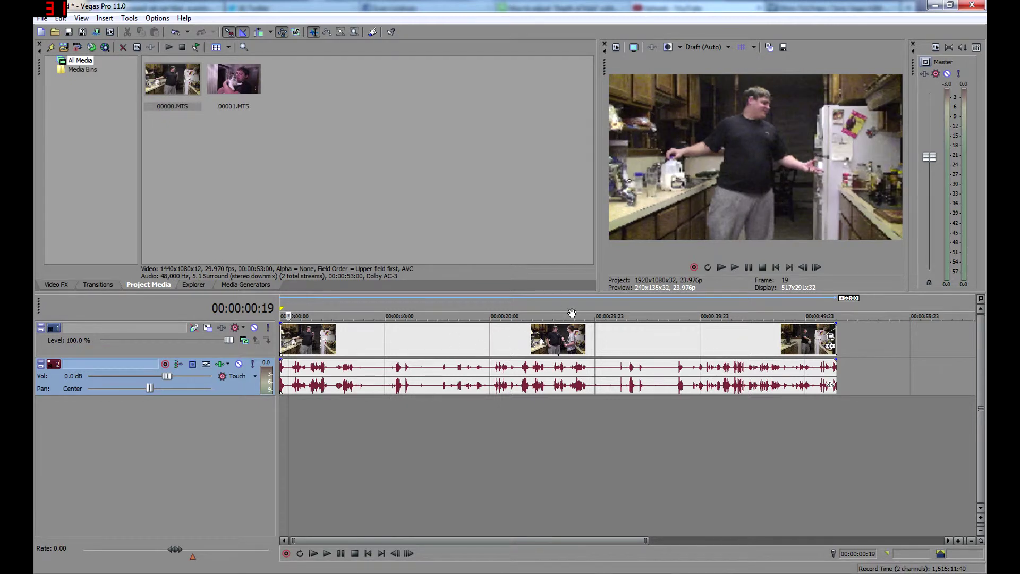
scroll(557, 391, "down", 3)
scroll(464, 407, "up", 3)
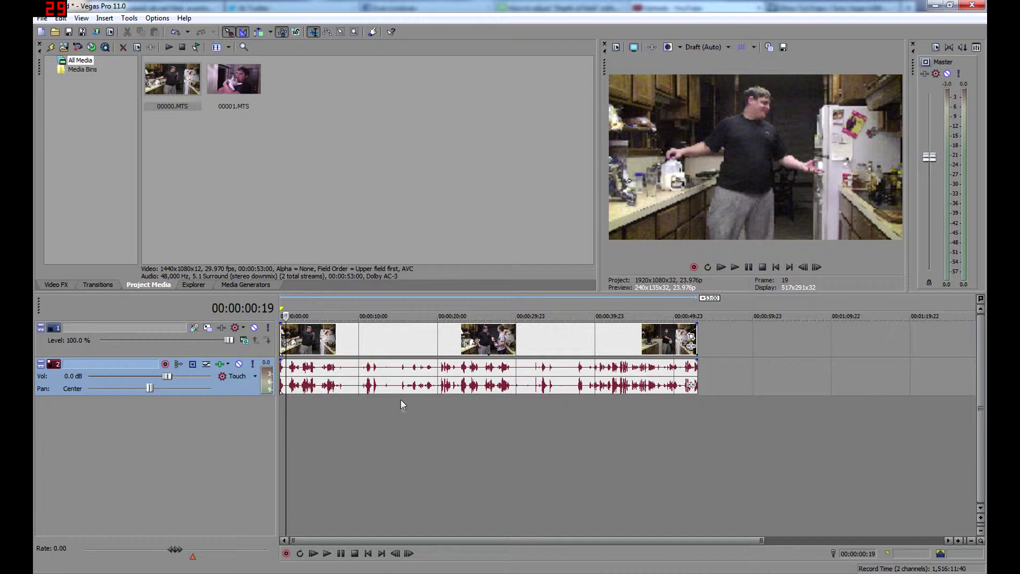
Step: Select the clip's video and audio tracks, move the playhead to 38:08 and try shortening the clip's end
left_click(449, 441)
left_click(428, 417)
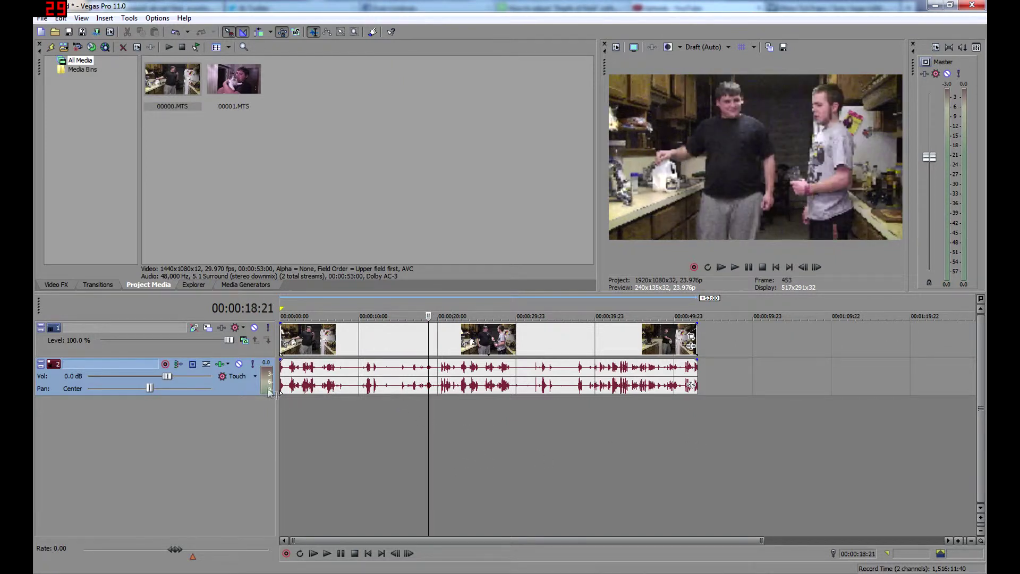
left_click(192, 349)
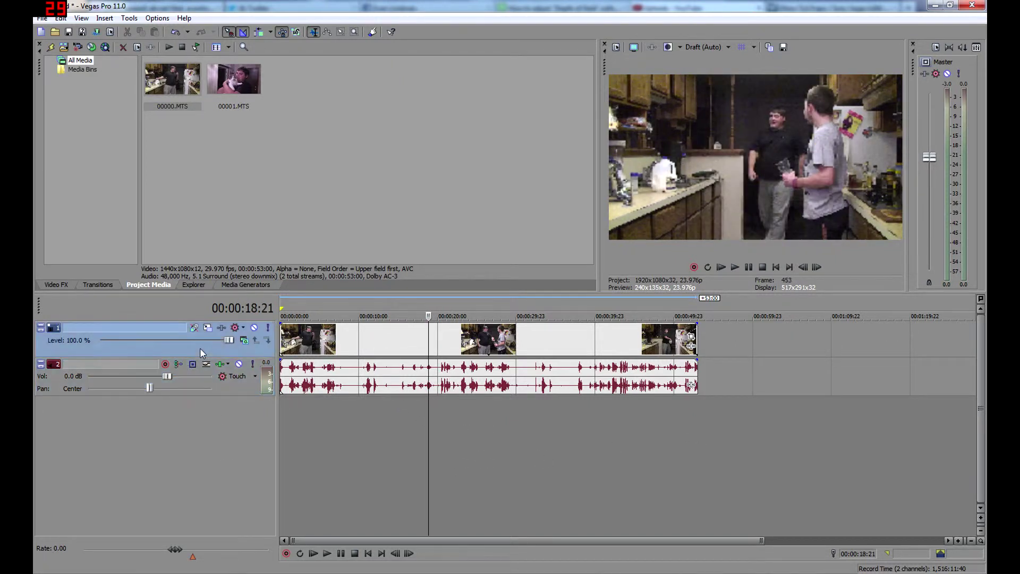
left_click(229, 393)
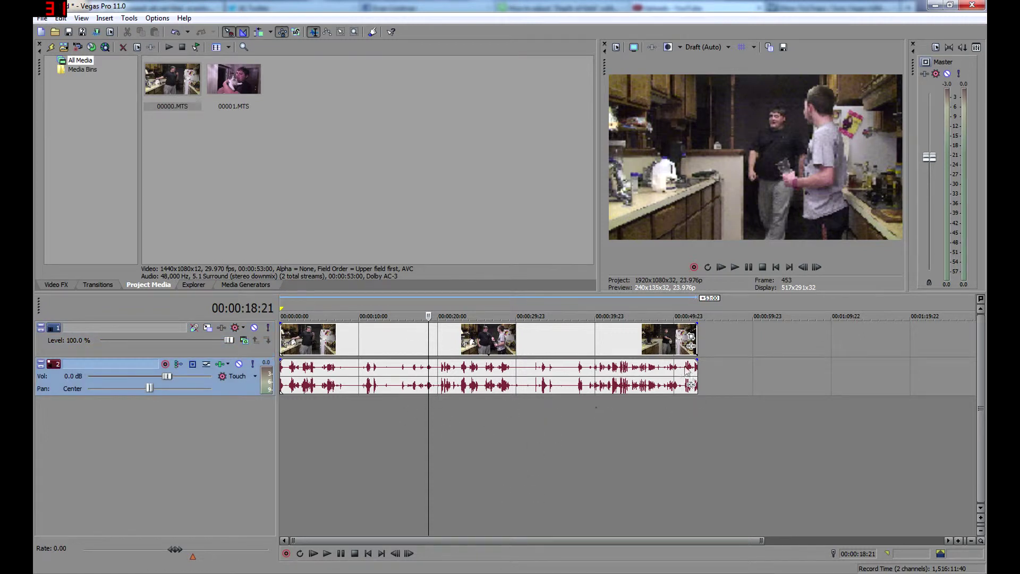
left_click(582, 441)
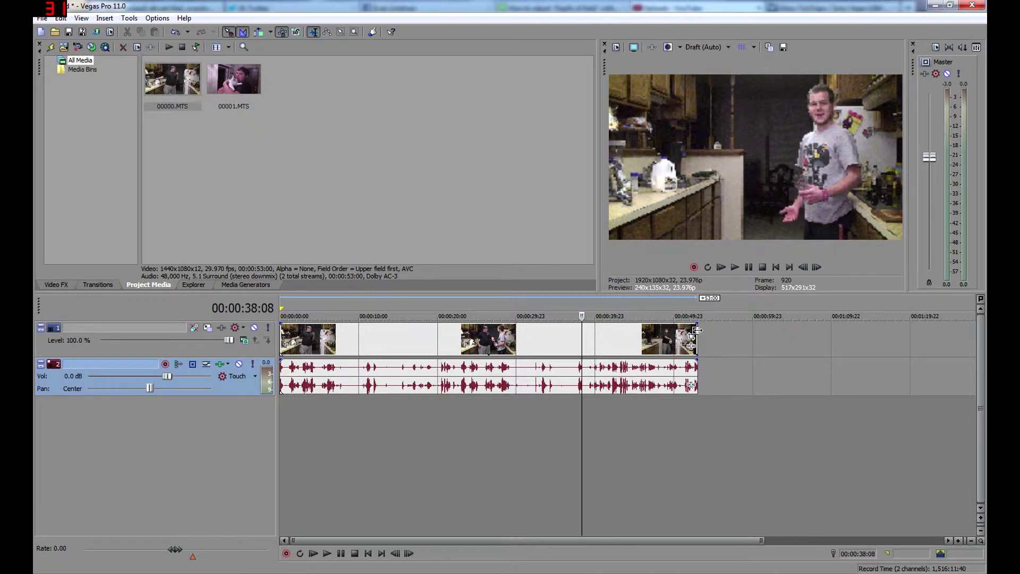
mouse_move(696, 329)
left_mouse_down()
mouse_move(694, 340)
mouse_move(425, 340)
mouse_move(776, 345)
mouse_move(697, 348)
left_mouse_up()
Step: Split the clip at 22:23, move its second part later to leave a gap, and enable snapping
left_click(517, 415)
left_click(460, 436)
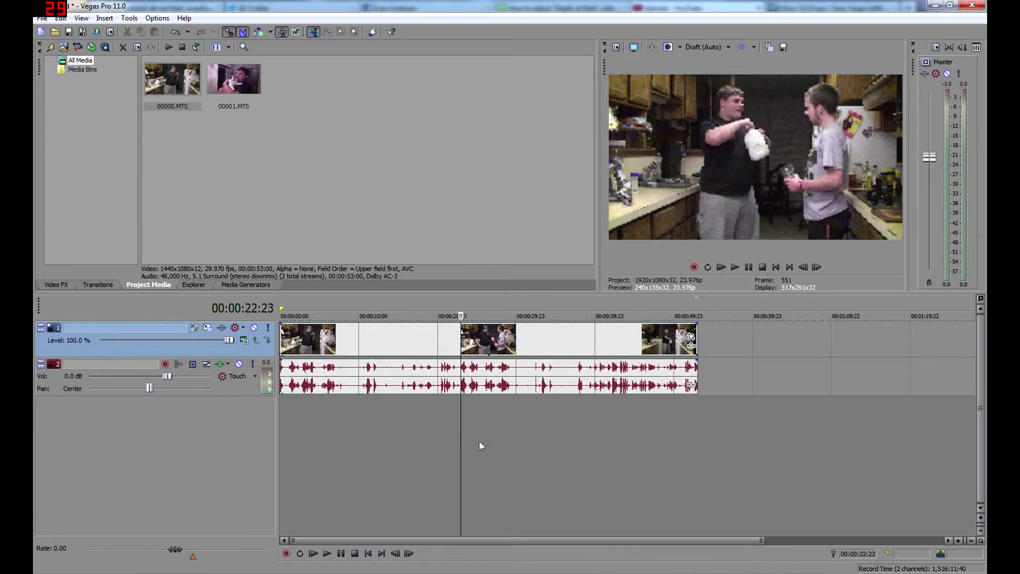
left_click_drag(531, 340, 583, 339)
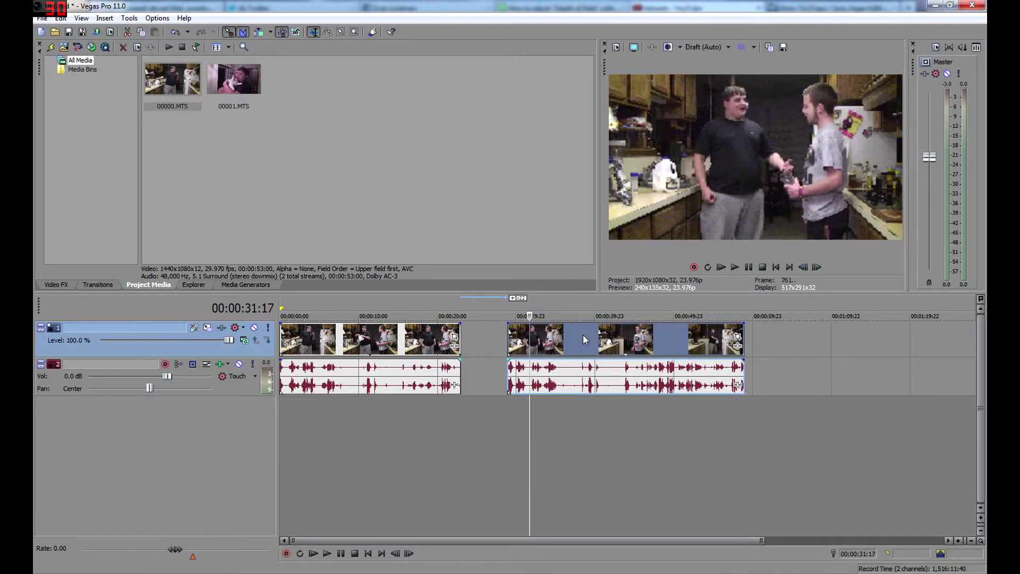
left_click(229, 34)
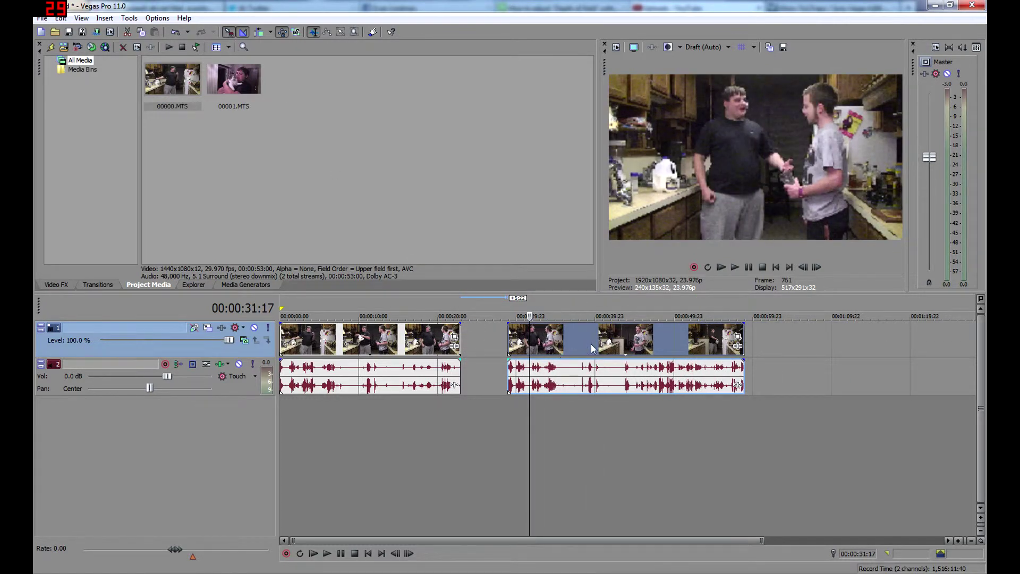
Step: Slide the second piece left and right, toggling snapping, until it overlaps the first piece as a crossfade
left_click_drag(593, 348, 550, 341)
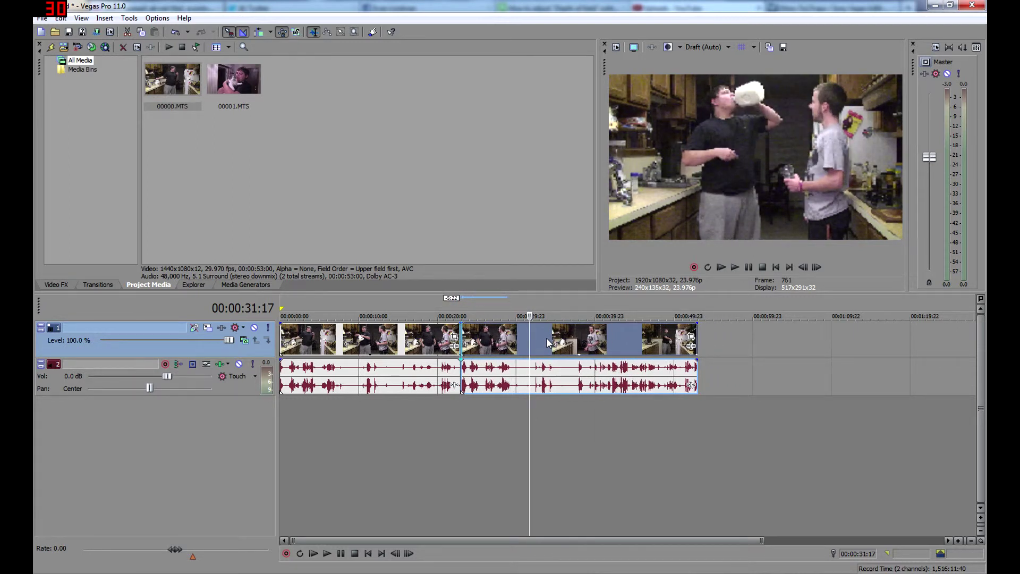
left_click(229, 32)
mouse_move(553, 340)
left_mouse_down()
mouse_move(577, 342)
mouse_move(558, 347)
left_mouse_up()
left_click(229, 31)
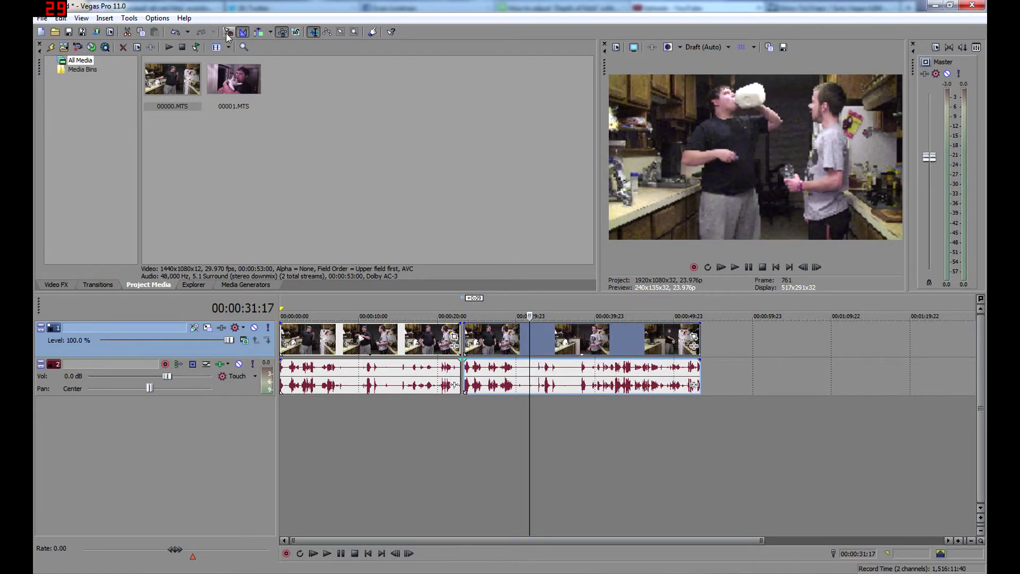
left_click_drag(604, 347, 597, 345)
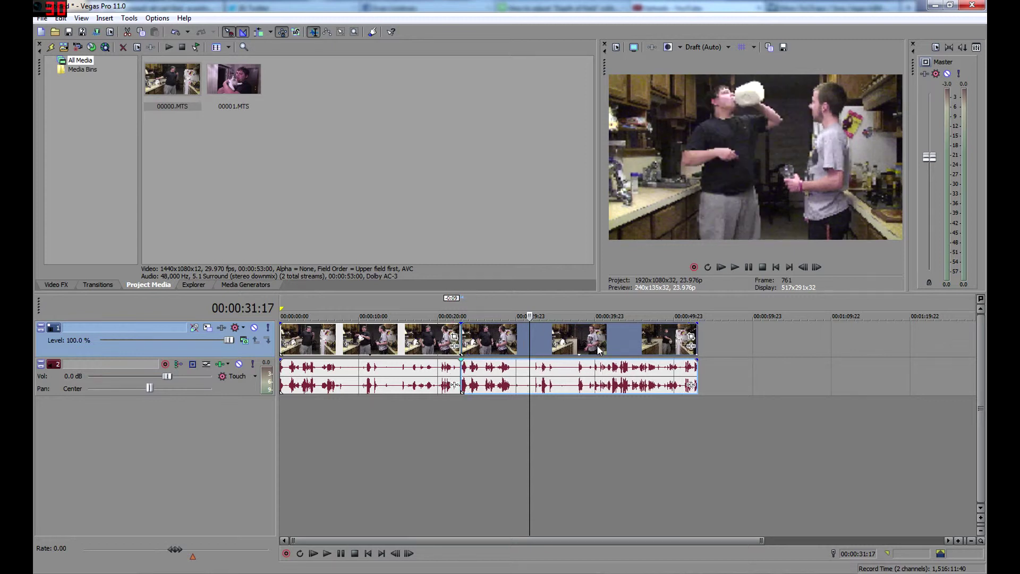
left_click(461, 431)
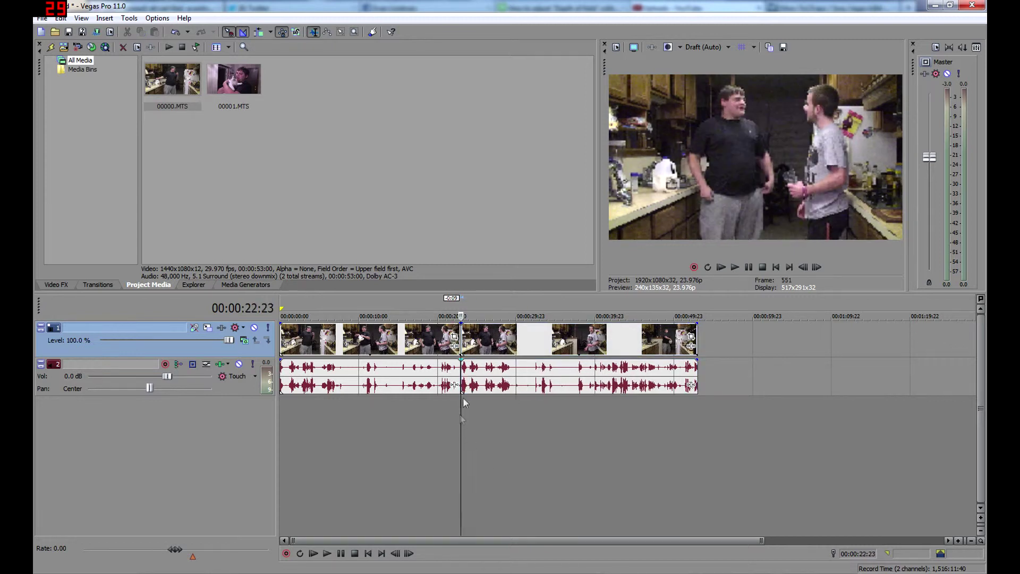
Step: Zoom the timeline and put the playhead at the join between the two adjoining pieces
scroll(465, 409, "up", 5)
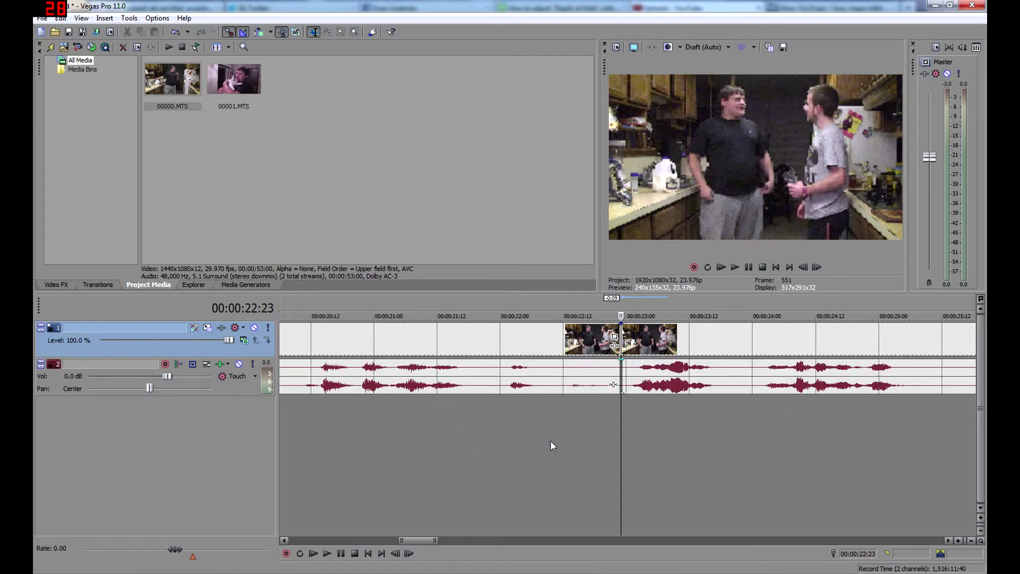
scroll(594, 432, "down", 10)
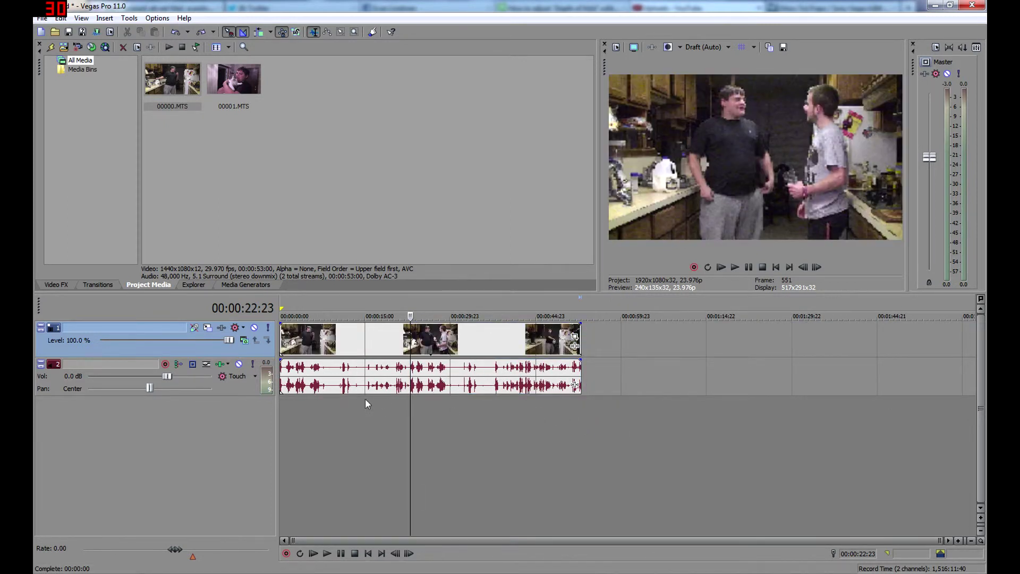
left_click(489, 414)
left_click(401, 413)
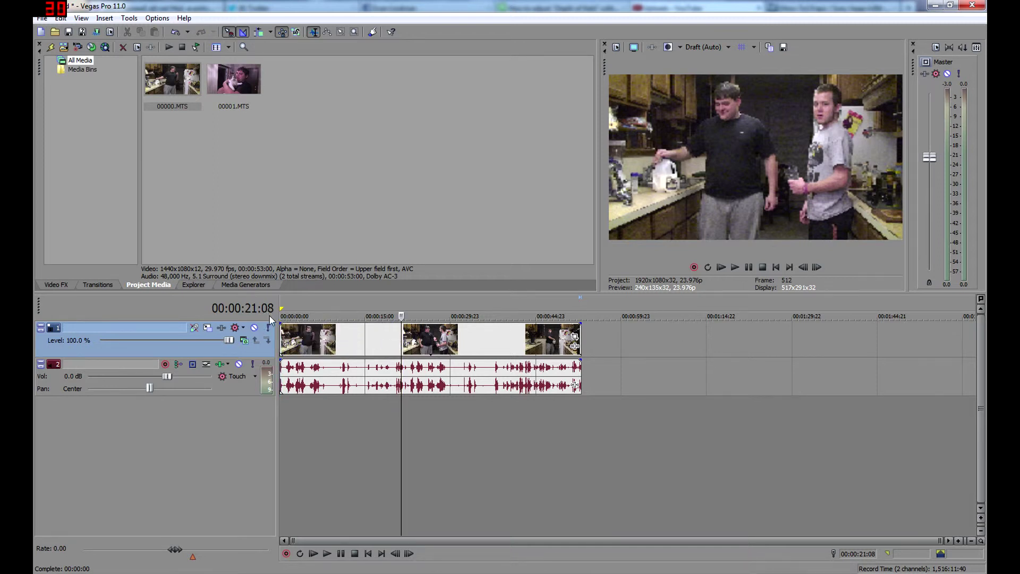
left_click(451, 438)
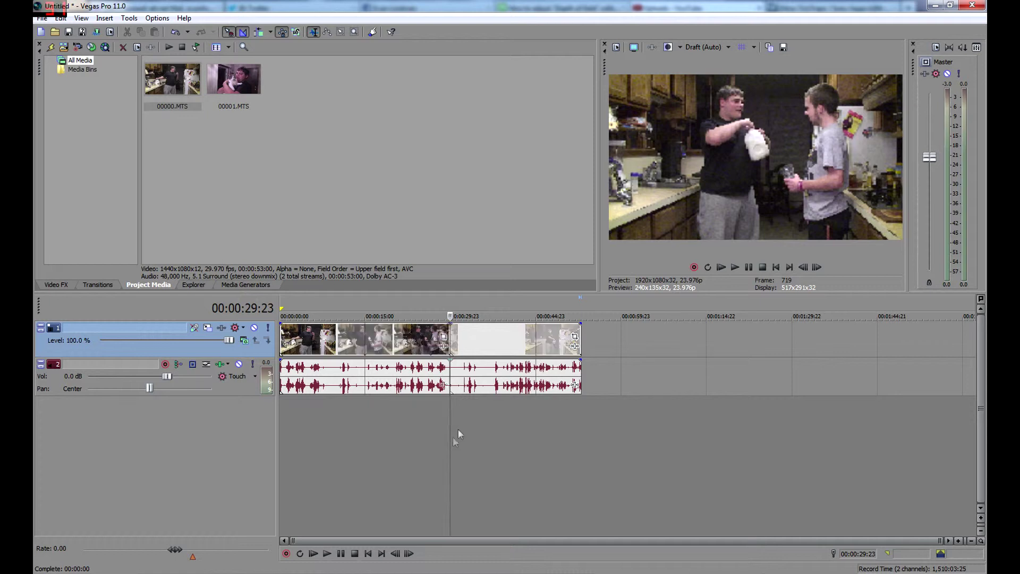
Step: Drop the 3D Blinds Spin preset on the cut, set Extra spins to 1, and close its settings
left_click(108, 284)
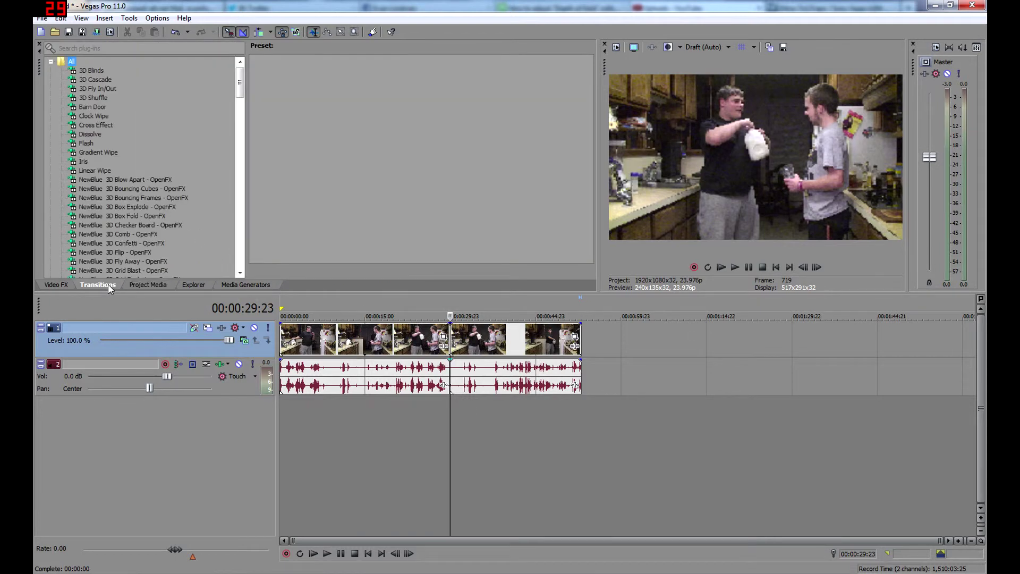
left_click(92, 71)
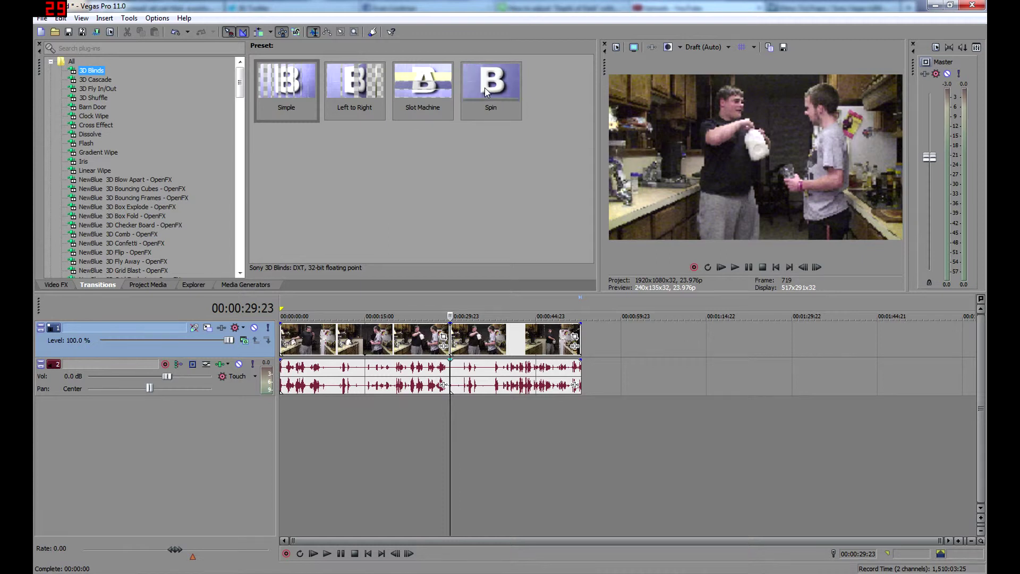
left_click_drag(484, 88, 451, 334)
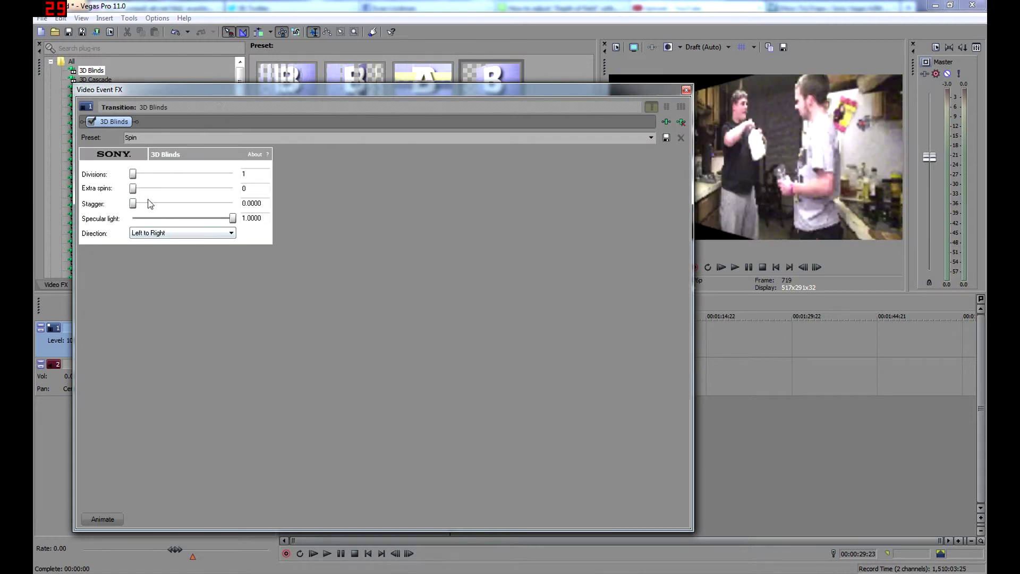
left_click_drag(132, 189, 153, 189)
left_click(685, 90)
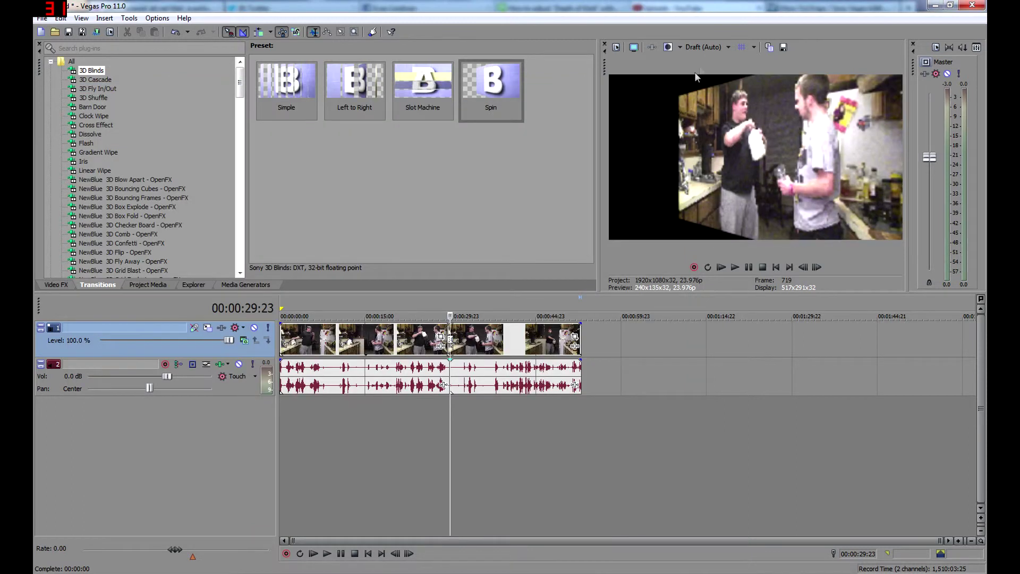
left_click(445, 452)
scroll(445, 452, "up", 3)
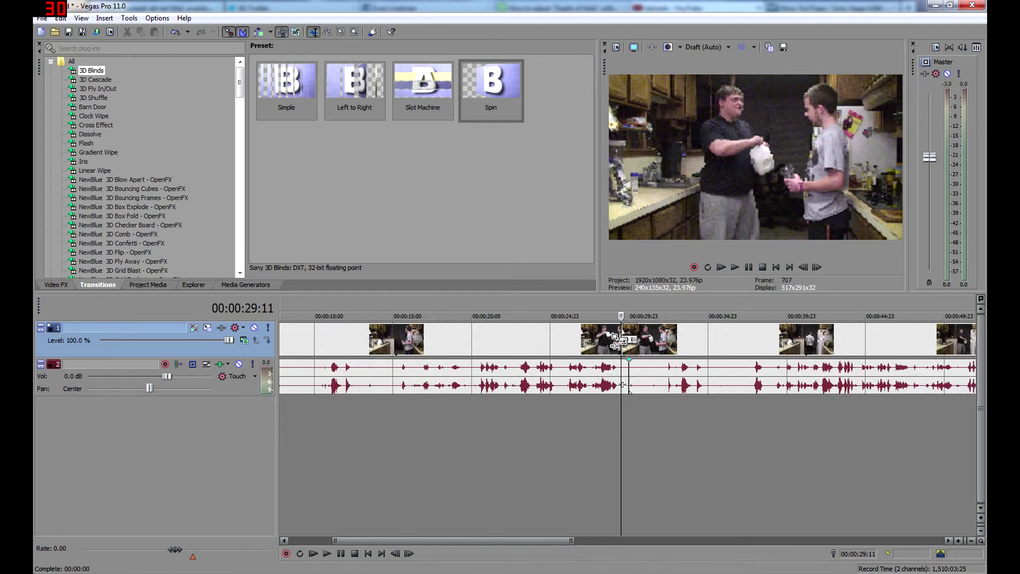
Step: Extend the 3D Blinds overlap, play it from just before the join, pause, and zoom out
left_click_drag(617, 338, 540, 405)
left_click(534, 413)
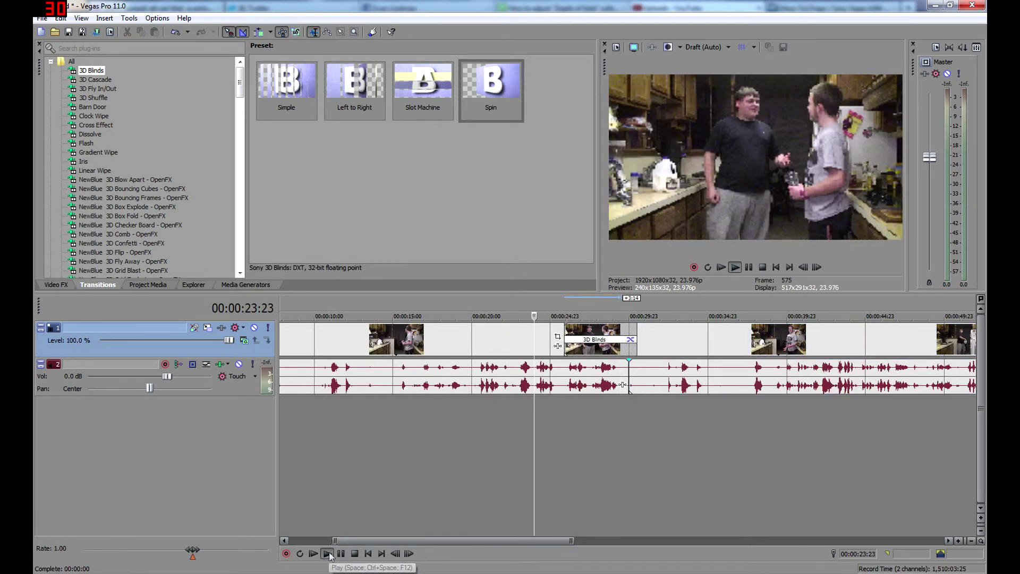
left_click(326, 553)
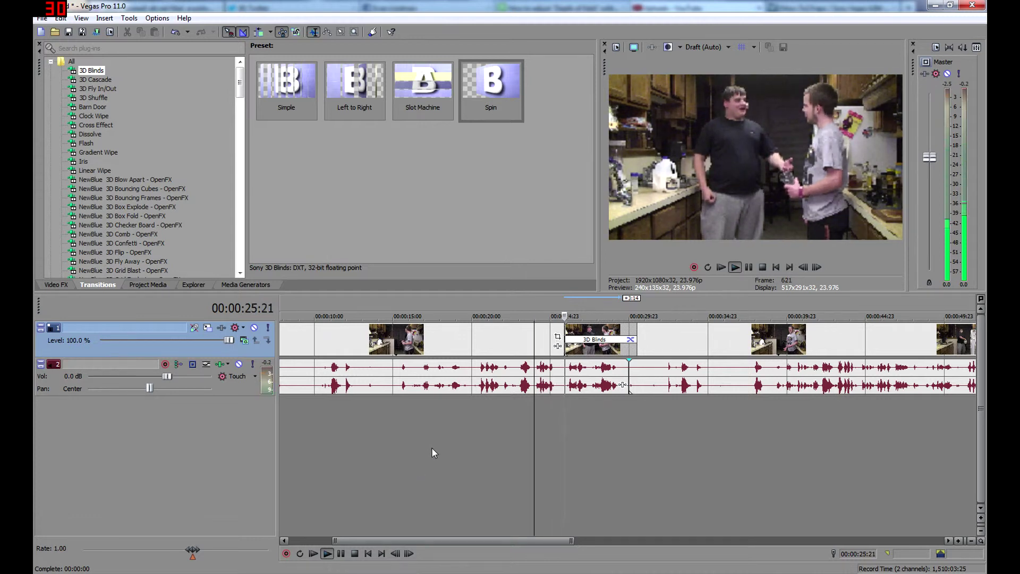
left_click(340, 553)
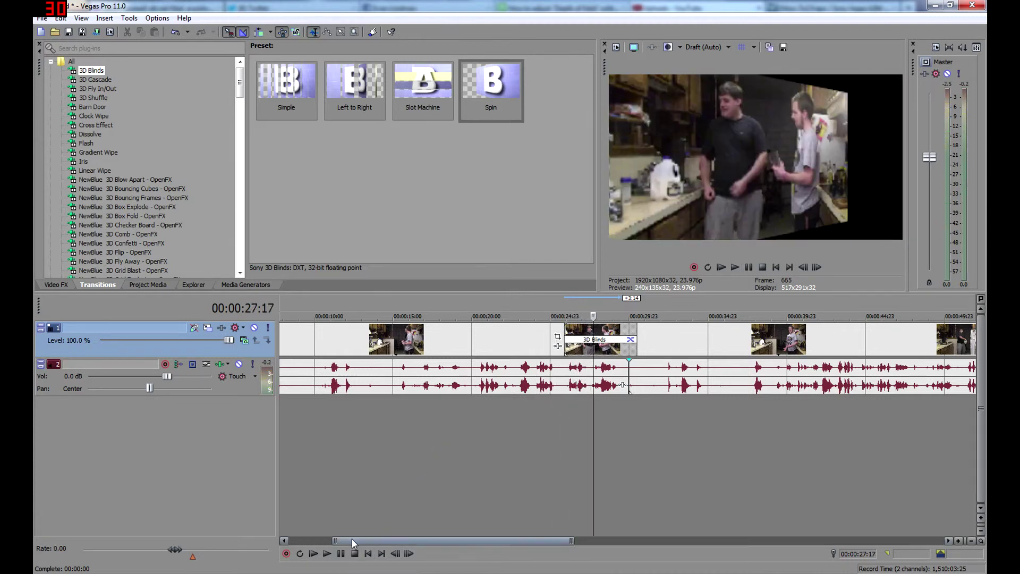
double_click(352, 540)
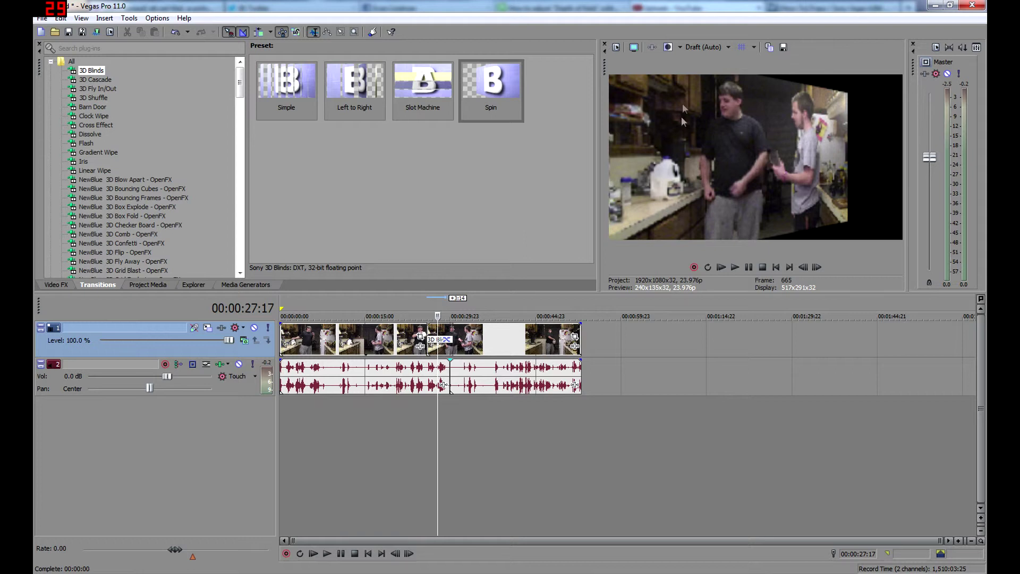
left_click(616, 47)
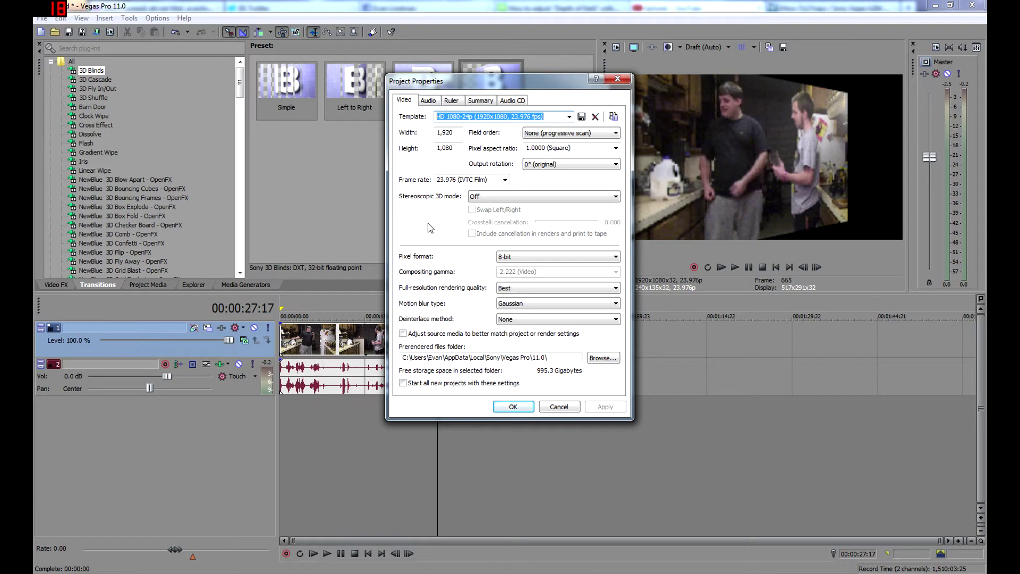
left_click(522, 407)
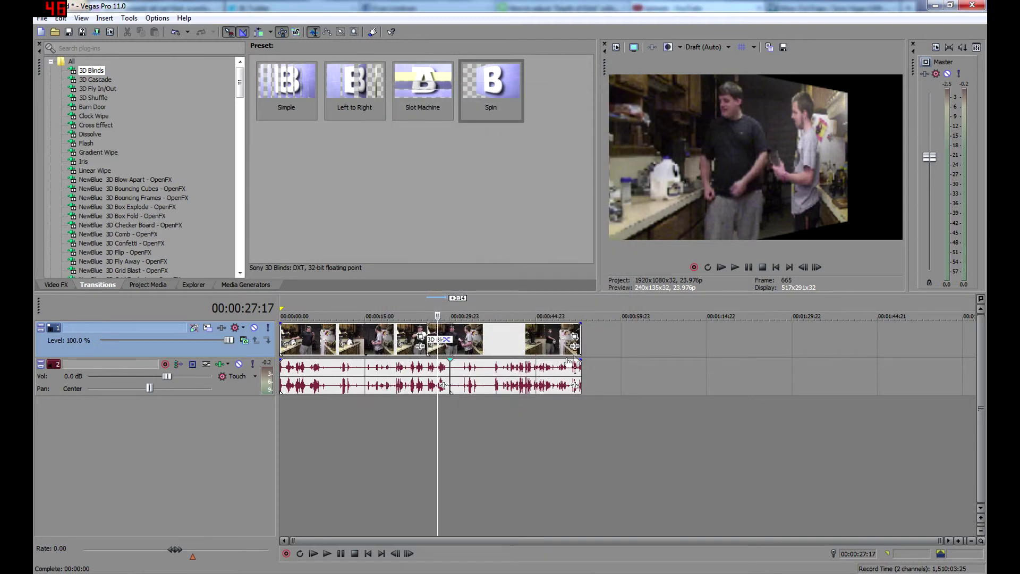
Step: Select the second clip's audio on its own, undo and redo, and move it along its track and back
left_click(407, 457)
scroll(350, 423, "up", 3)
scroll(349, 418, "down", 4)
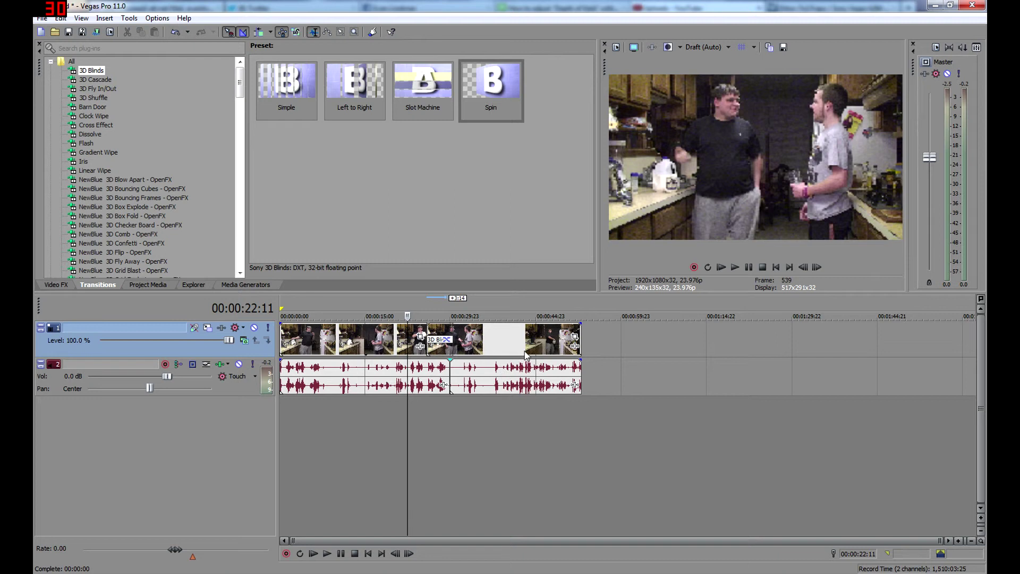
left_click(526, 372)
scroll(525, 384, "up", 2)
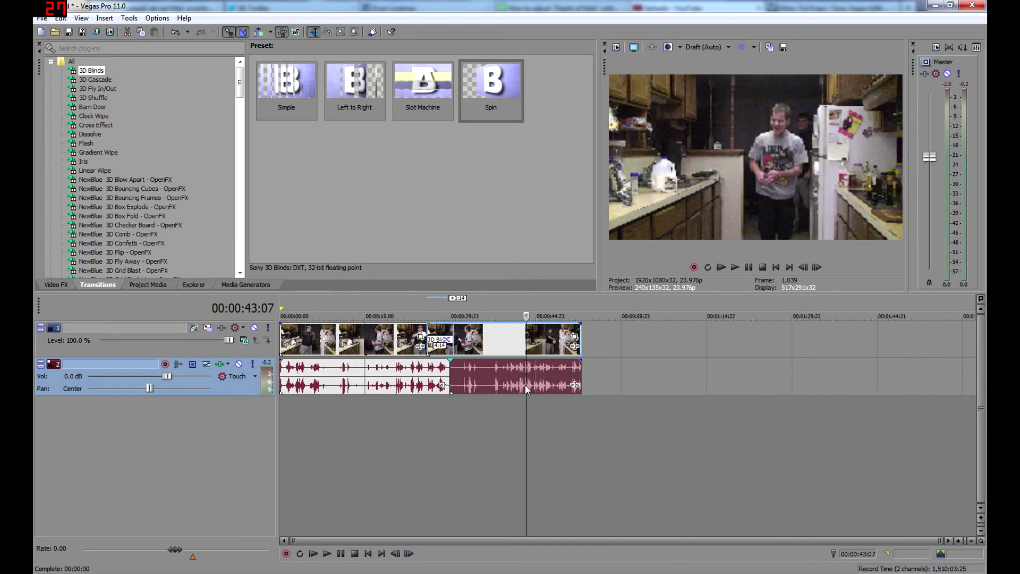
key("ctrl+z")
key("ctrl+shift+z")
left_click_drag(524, 384, 500, 393)
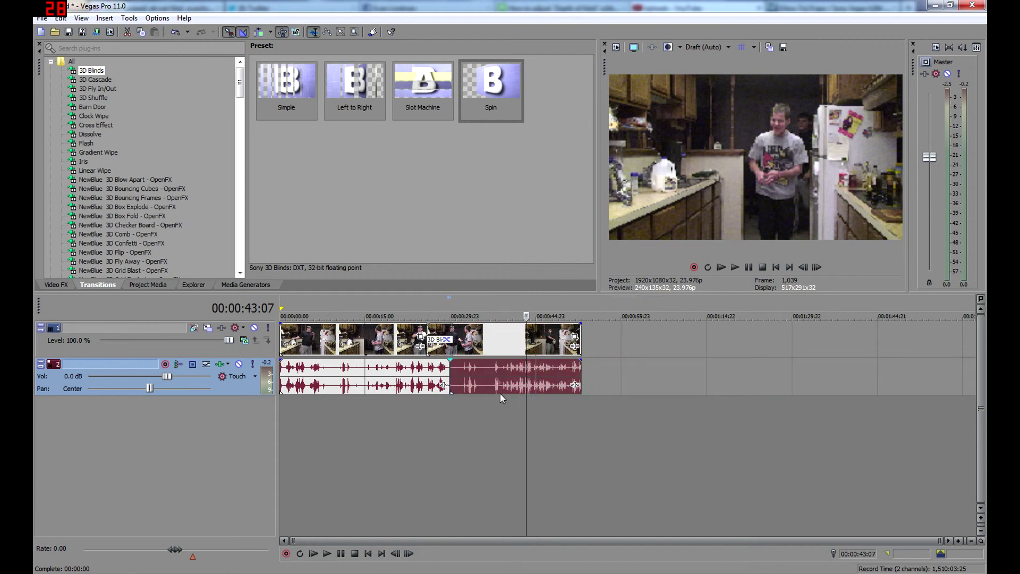
Step: Group the second clip's audio and video with Create New Group, then nudge the video clip
right_click(496, 342)
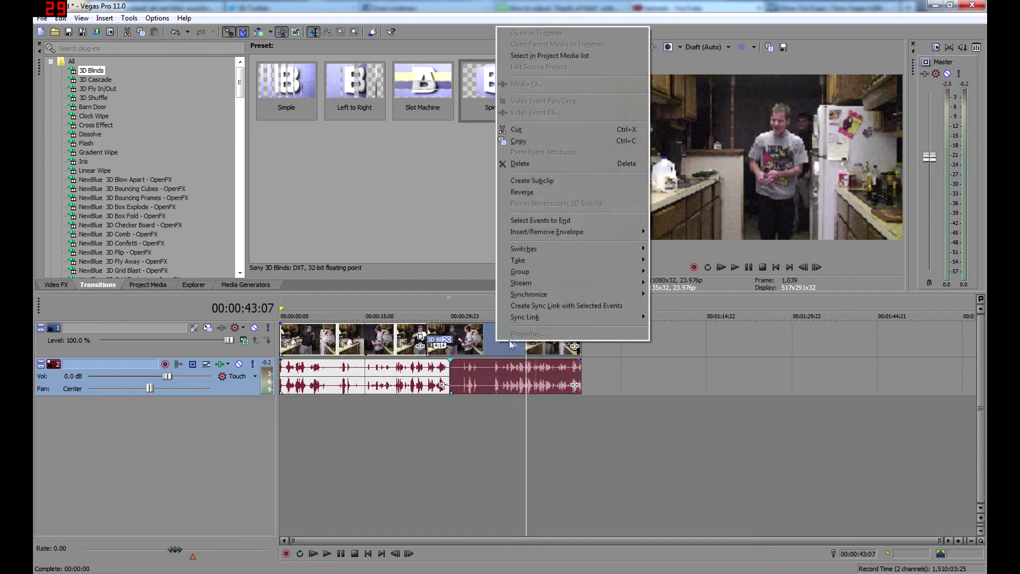
mouse_move(584, 271)
left_click(675, 273)
left_click_drag(514, 336, 495, 331)
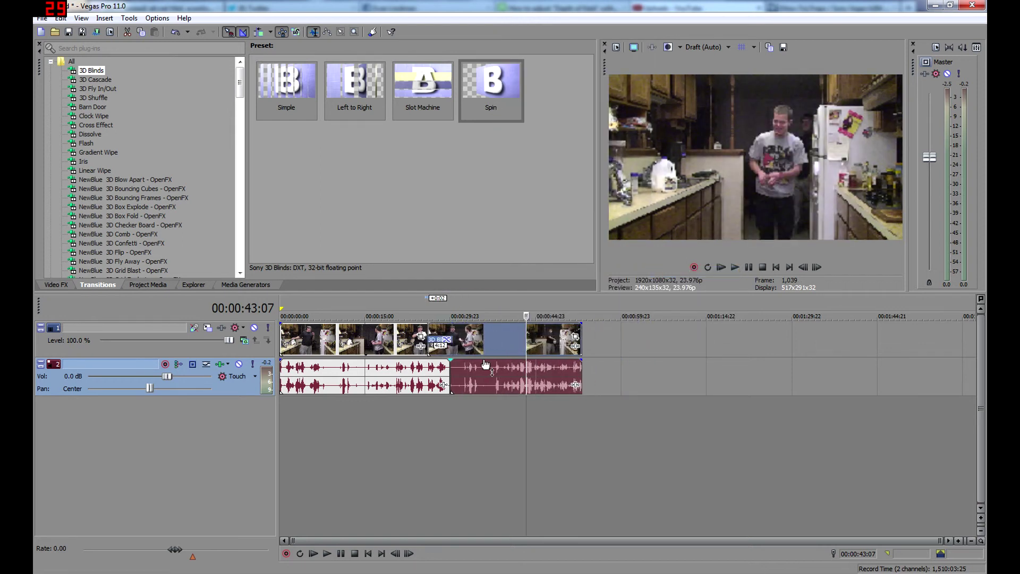